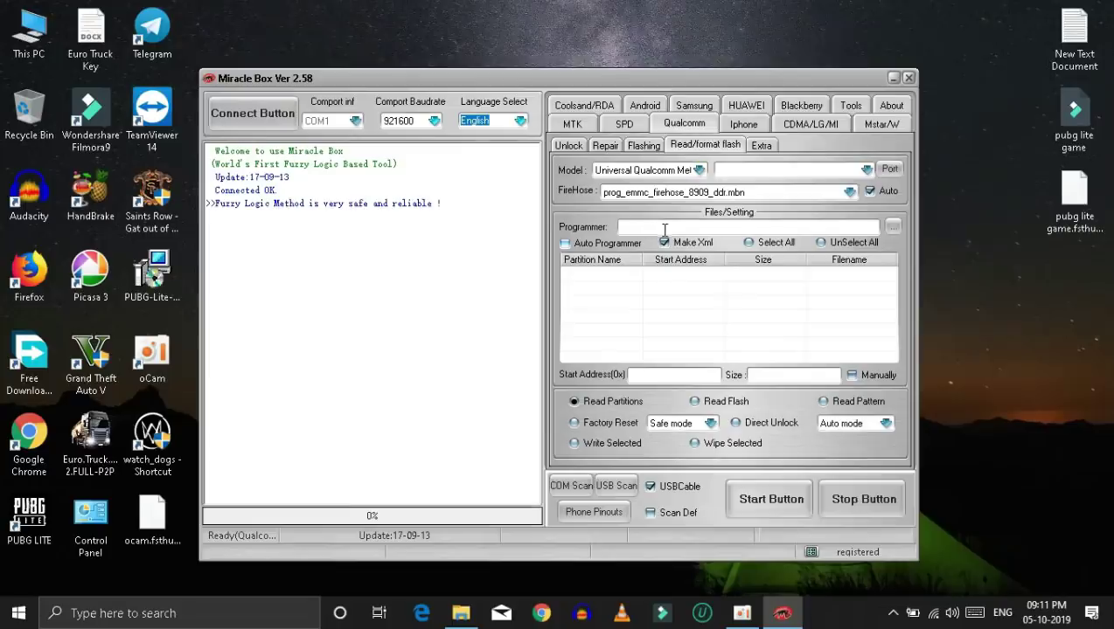
pyautogui.click(892, 226)
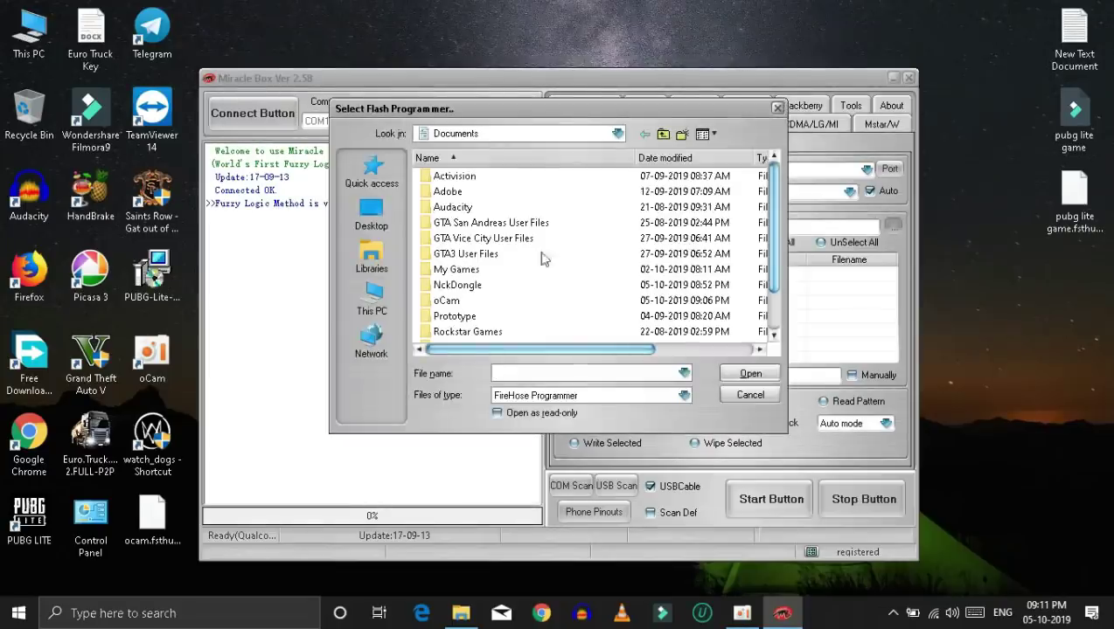
pyautogui.click(372, 218)
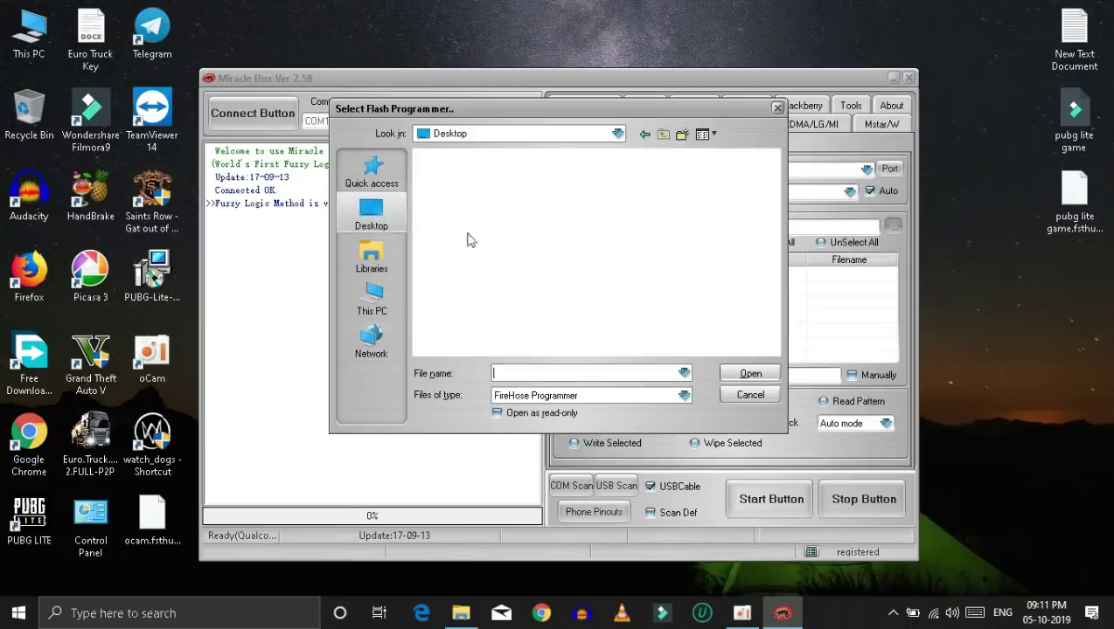
pyautogui.doubleClick(662, 267)
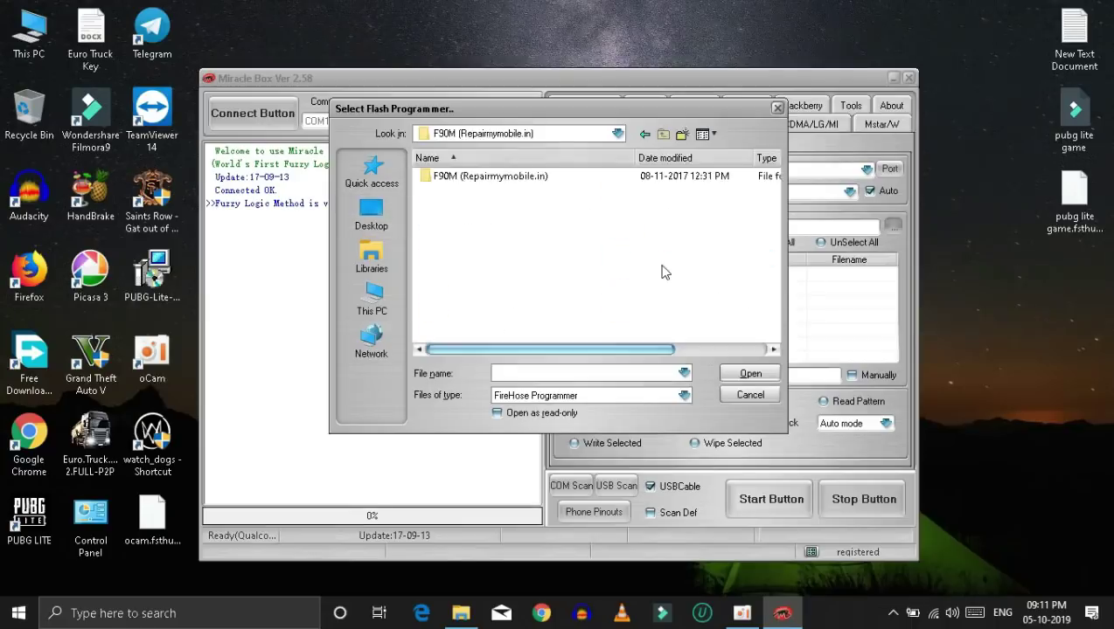
pyautogui.doubleClick(500, 177)
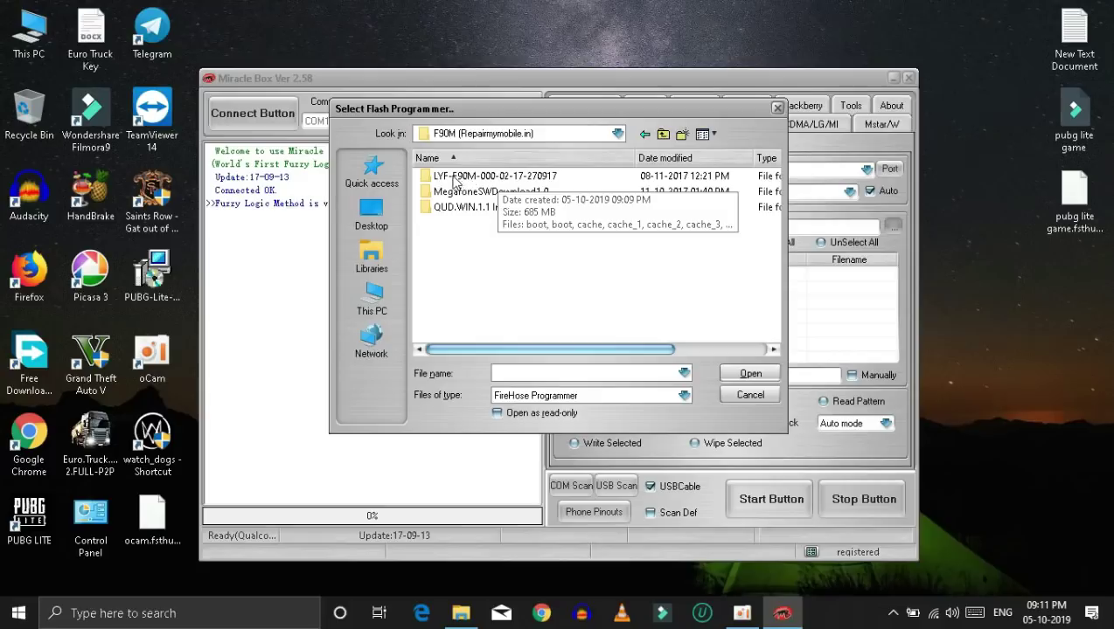
pyautogui.doubleClick(453, 179)
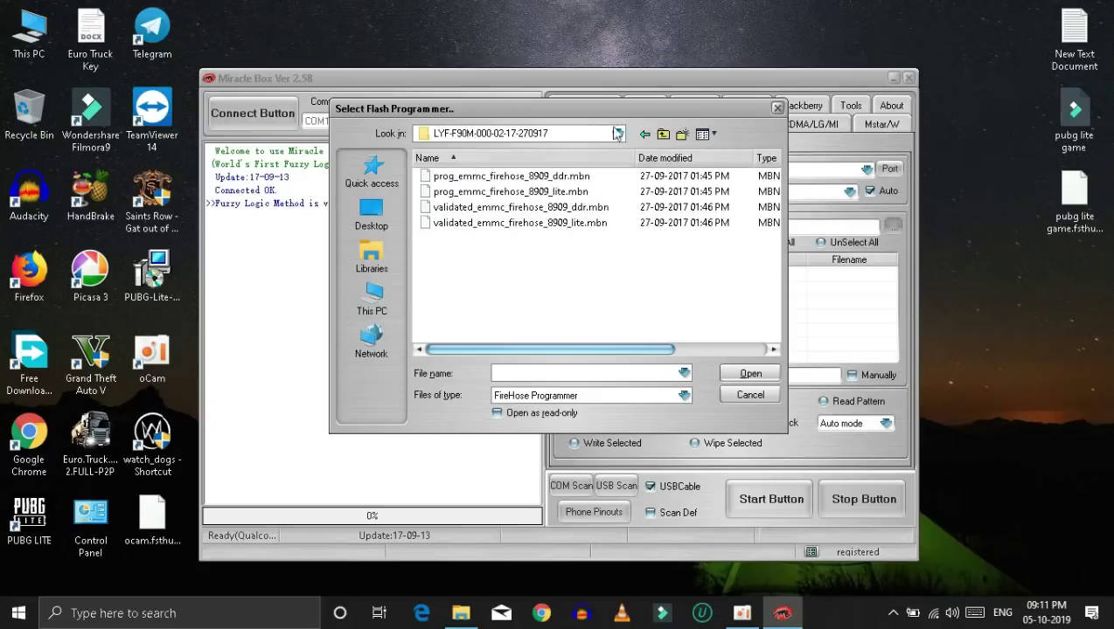
pyautogui.click(643, 135)
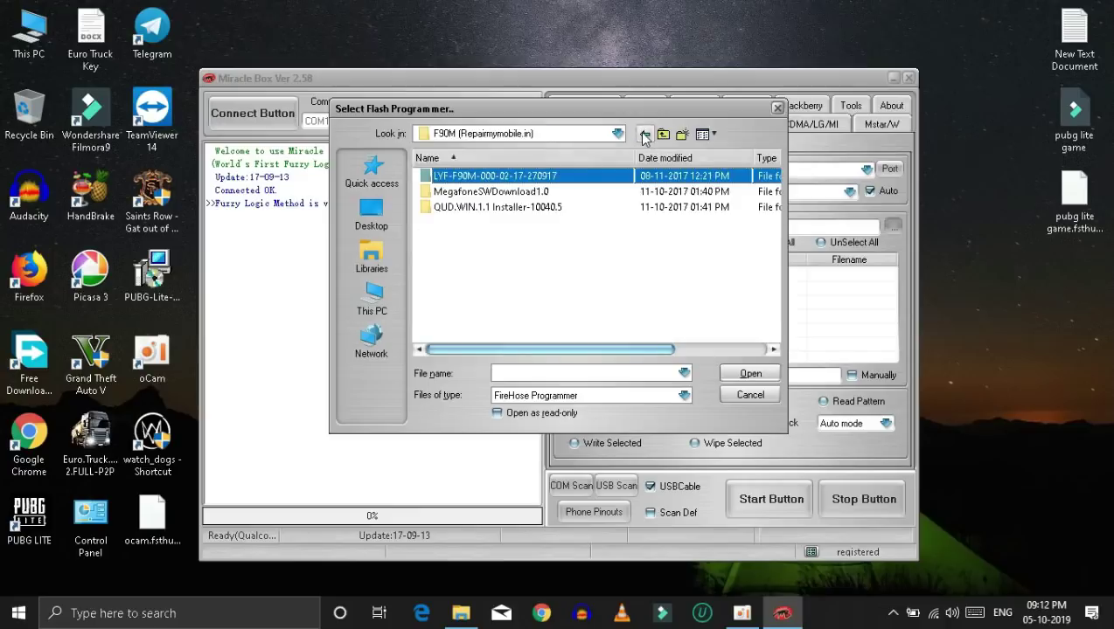
pyautogui.doubleClick(538, 177)
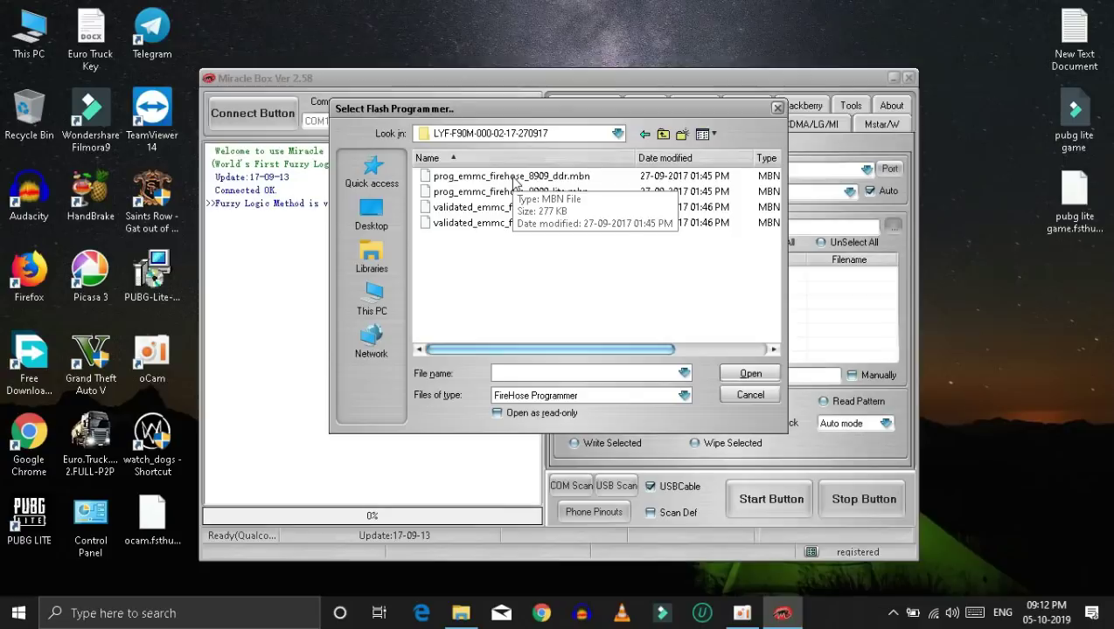
pyautogui.doubleClick(523, 177)
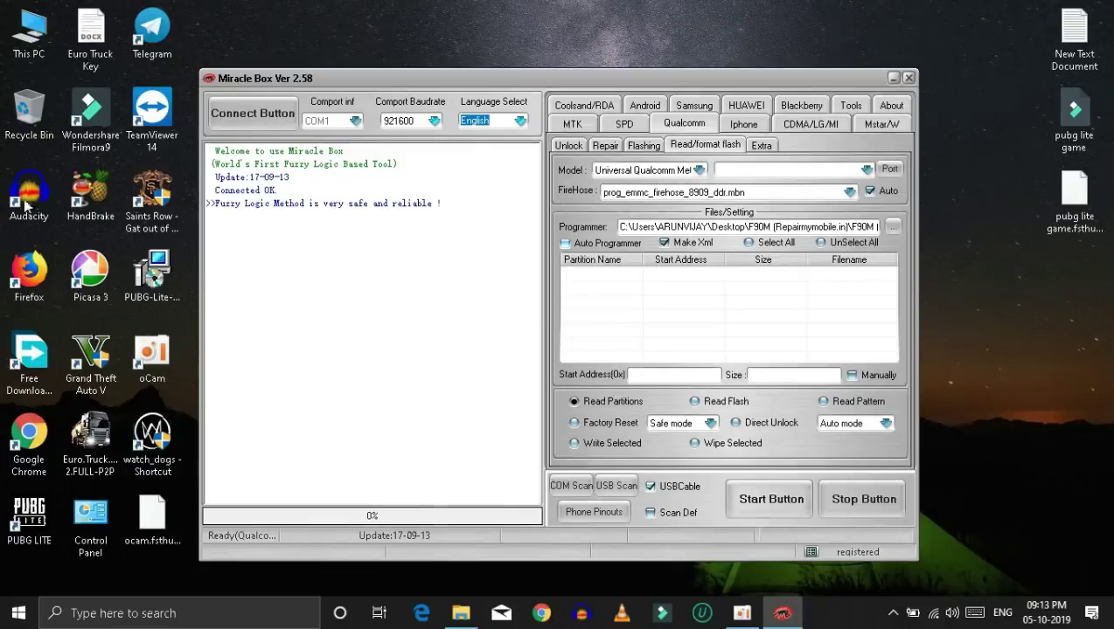
# Step: Open Device Manager in Computer Management, narrow its window without the console tree, and check the phone's connection under Ports (COM & LPT)
pyautogui.rightClick(31, 46)
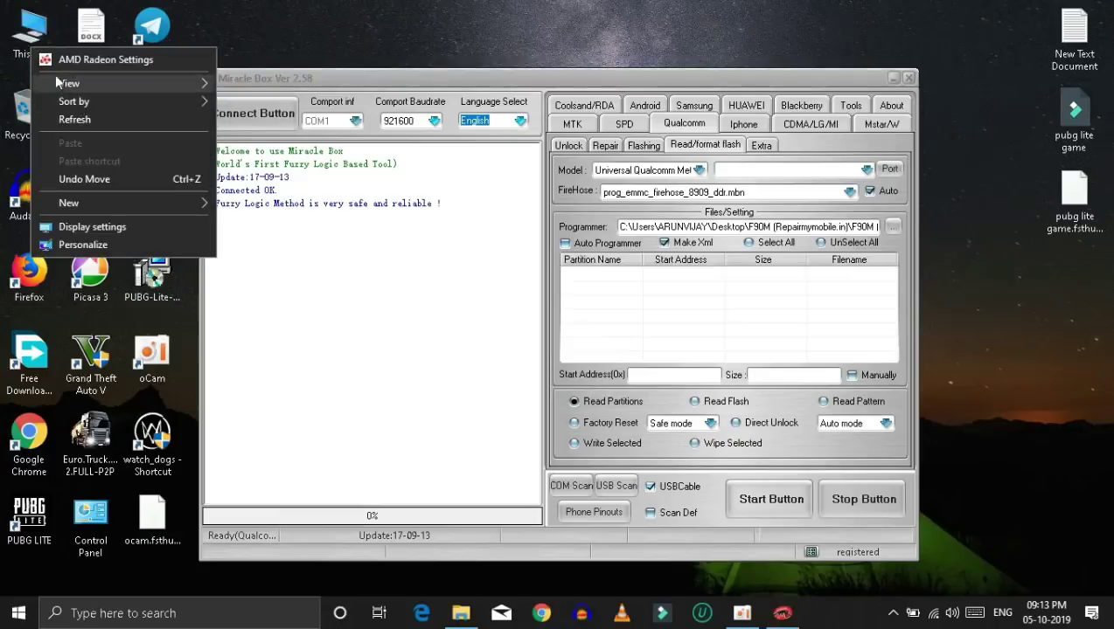
pyautogui.rightClick(27, 24)
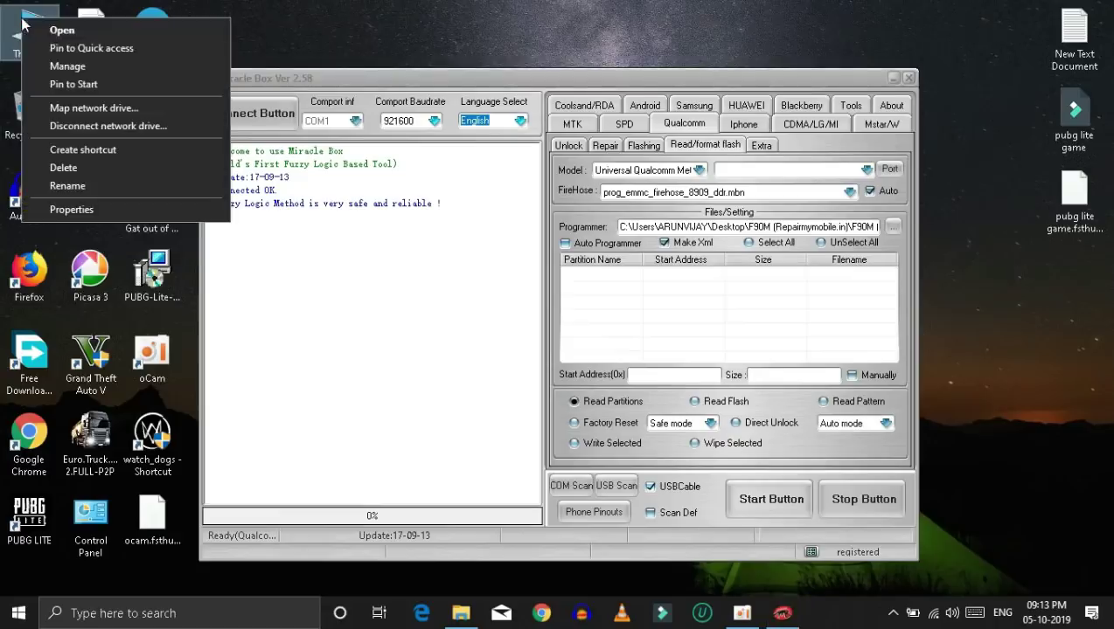
pyautogui.click(76, 72)
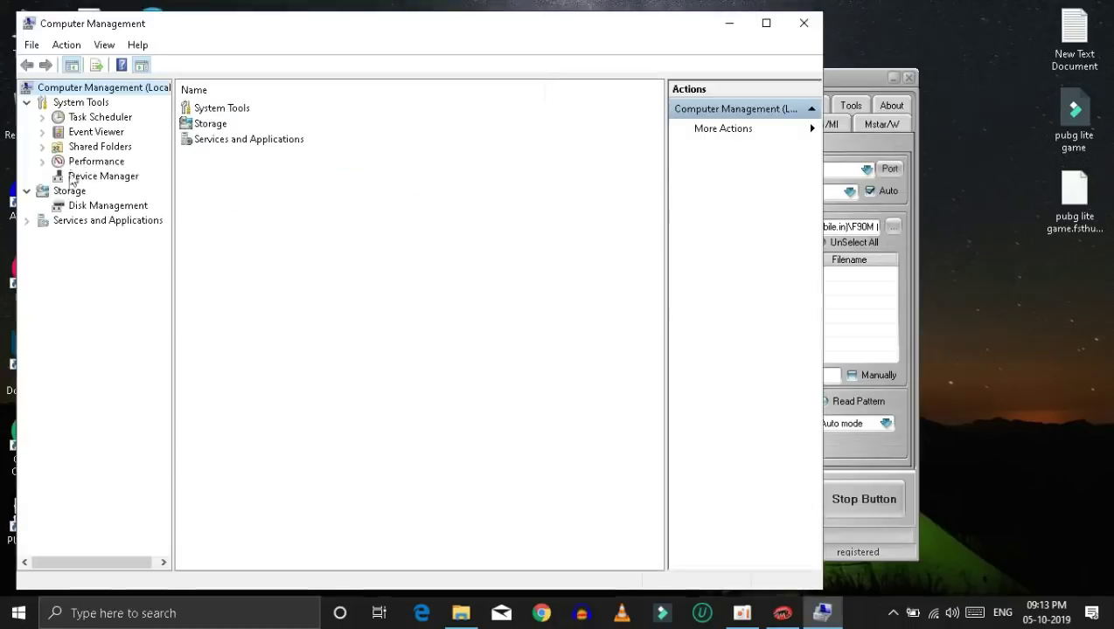
pyautogui.click(86, 178)
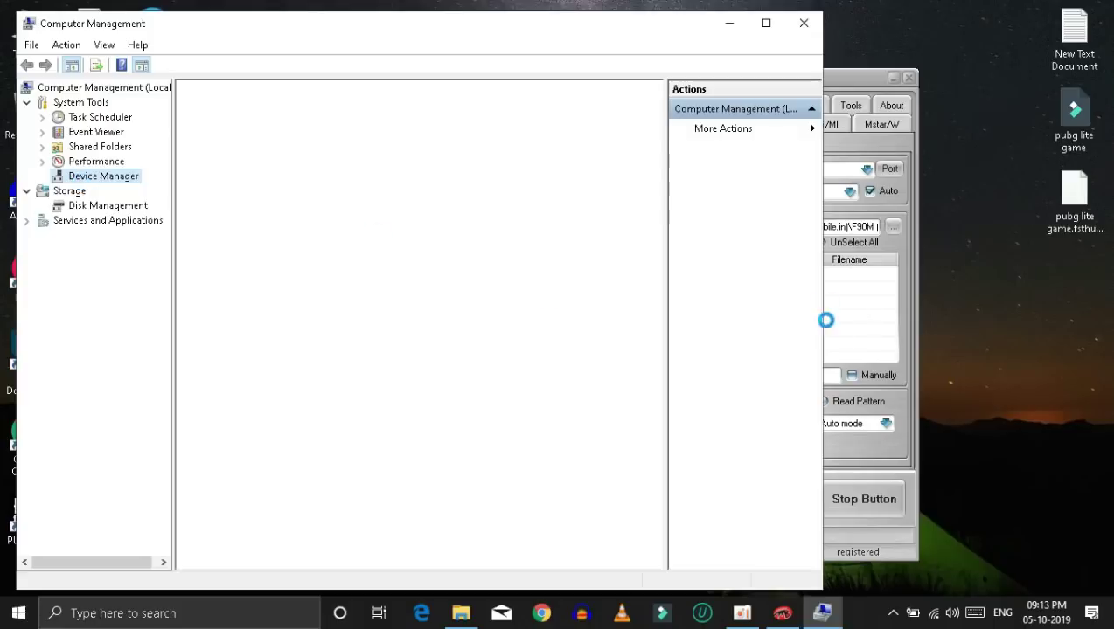
pyautogui.moveTo(827, 320); pyautogui.dragTo(404, 321)
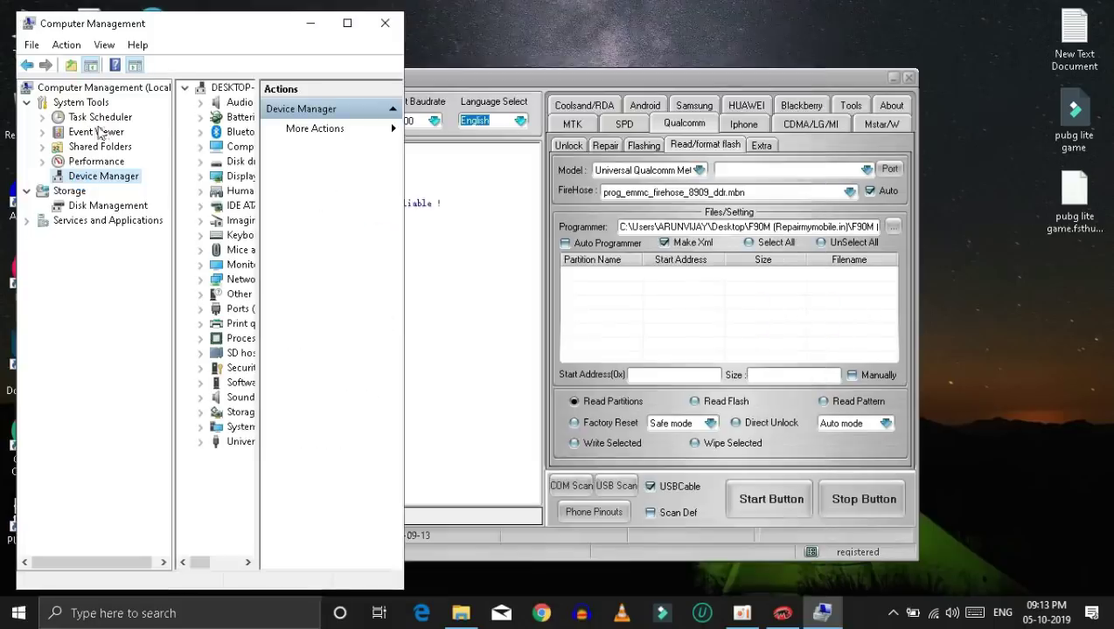
pyautogui.click(90, 65)
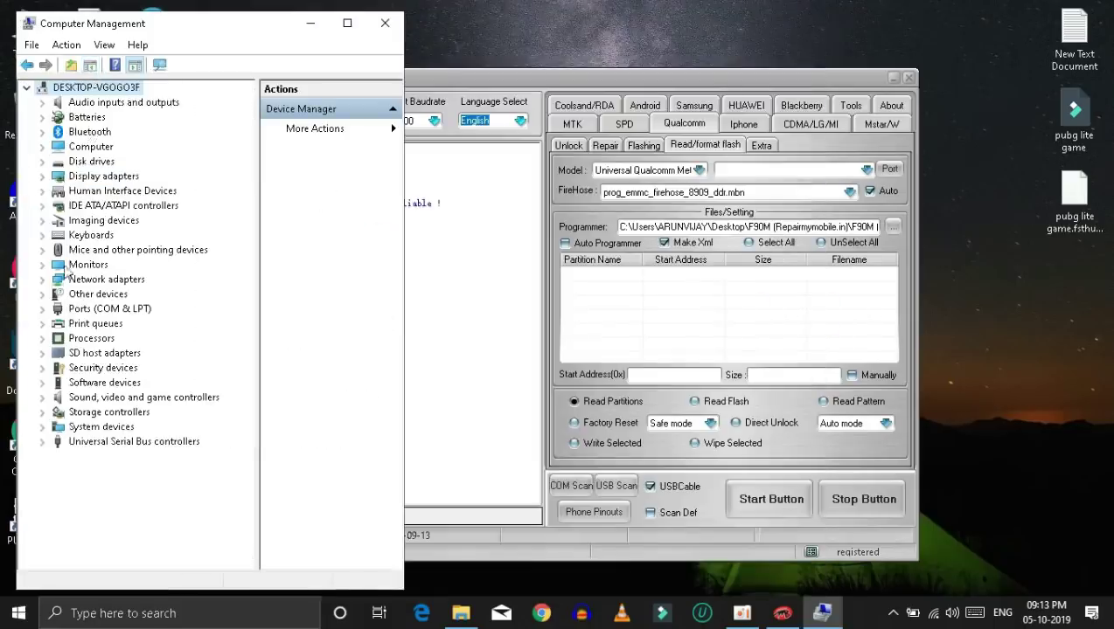
pyautogui.click(41, 308)
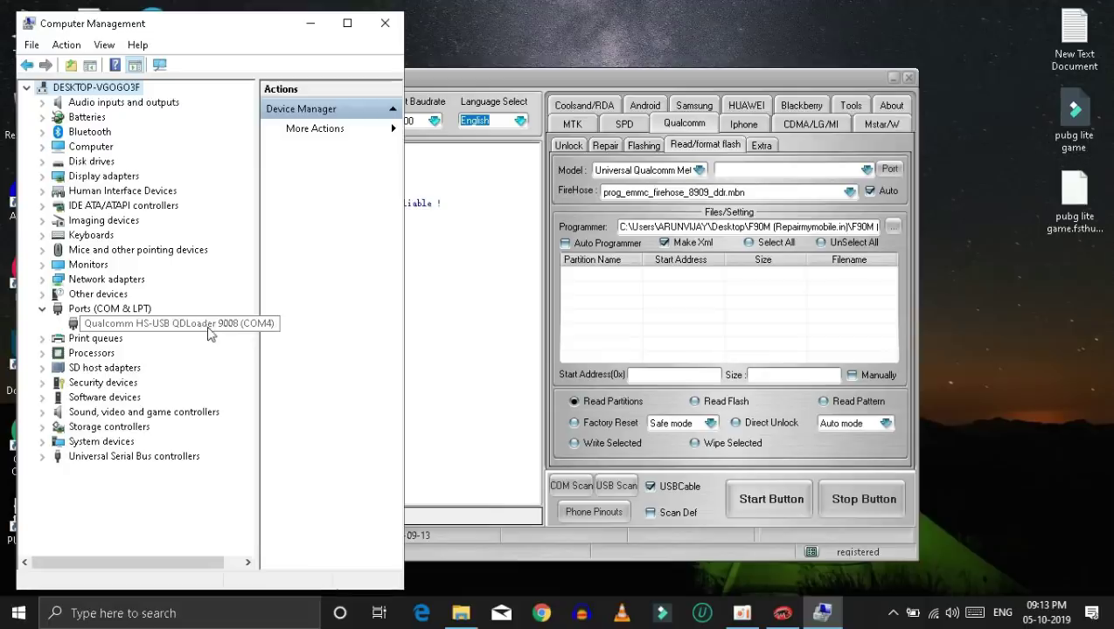
# Step: Place Miracle Box beside the device list and detect the phone's port, choosing COM4 (Qualcomm HS-USB QDLoader 9008)
pyautogui.moveTo(553, 78); pyautogui.dragTo(637, 64)
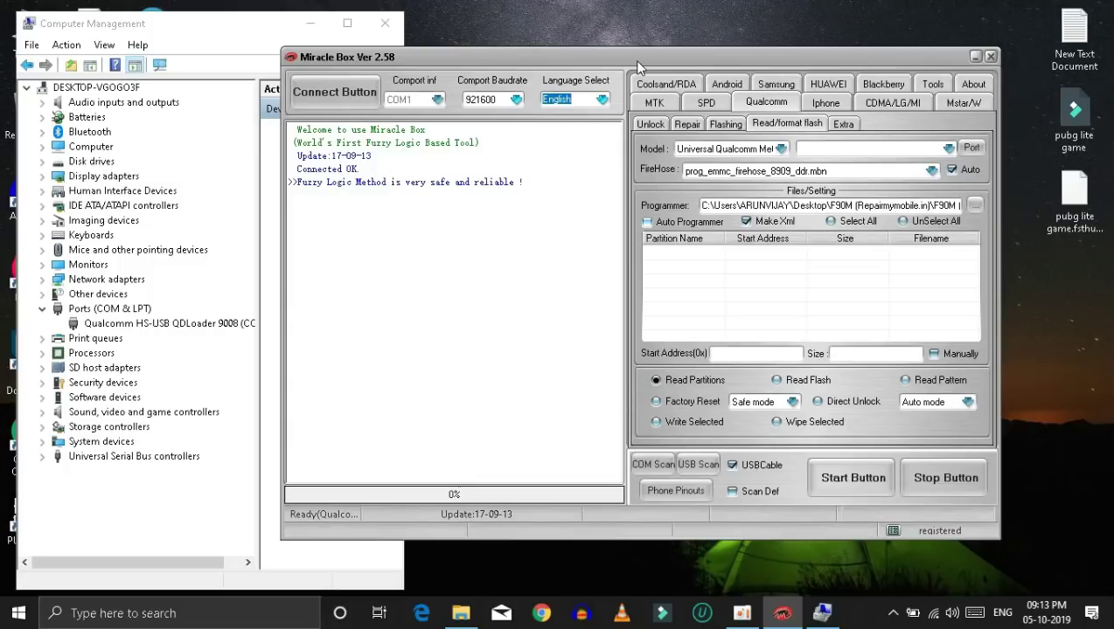
pyautogui.moveTo(638, 67); pyautogui.dragTo(652, 63)
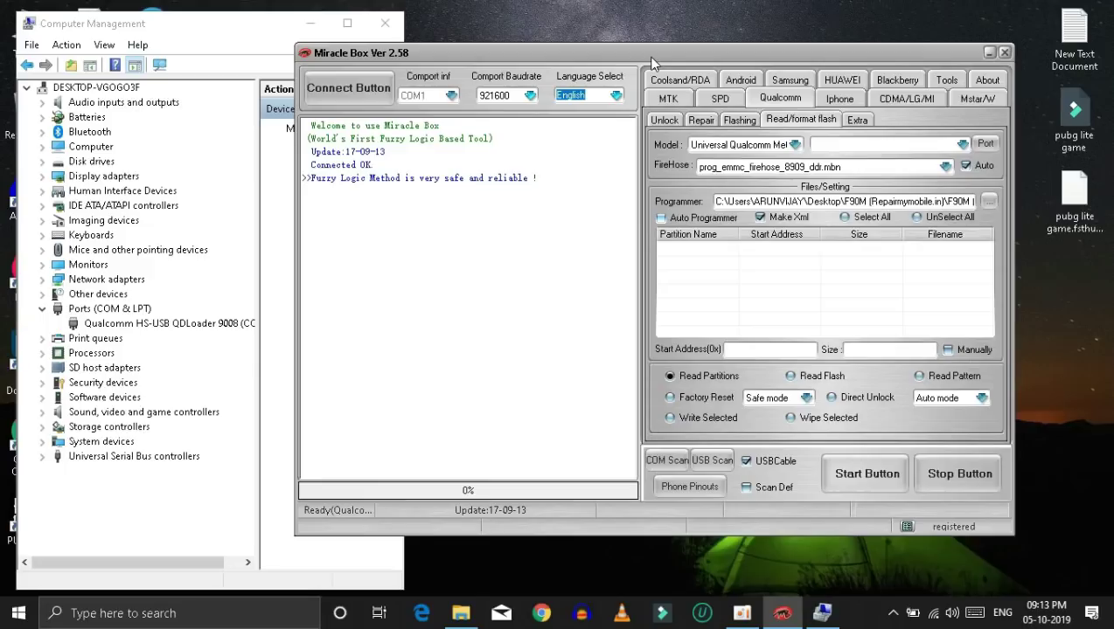
pyautogui.click(982, 146)
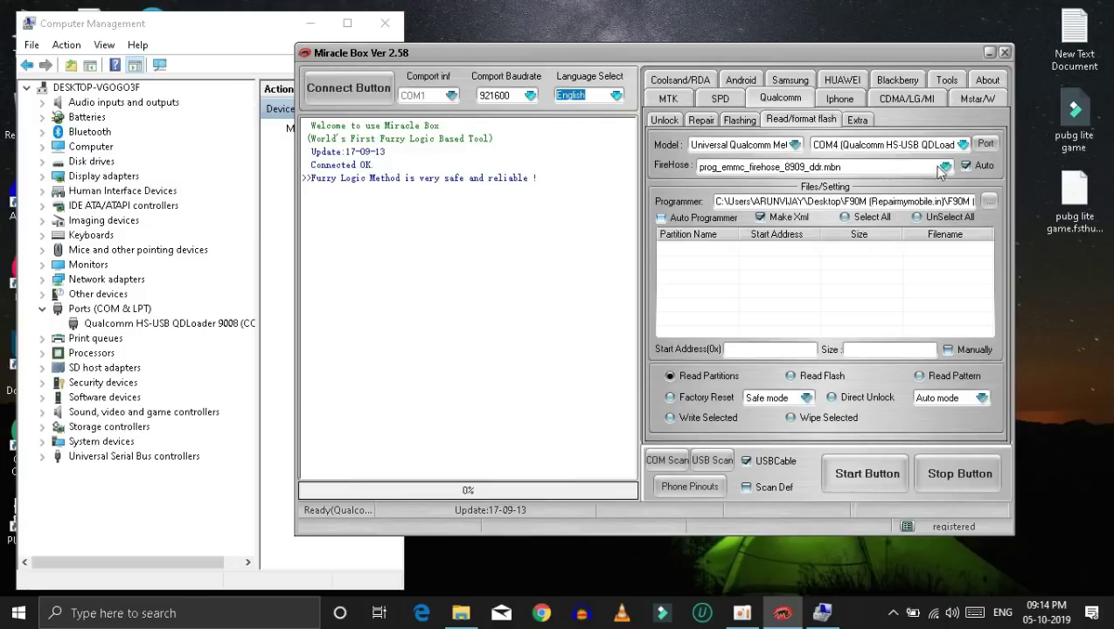
pyautogui.click(962, 145)
pyautogui.click(965, 148)
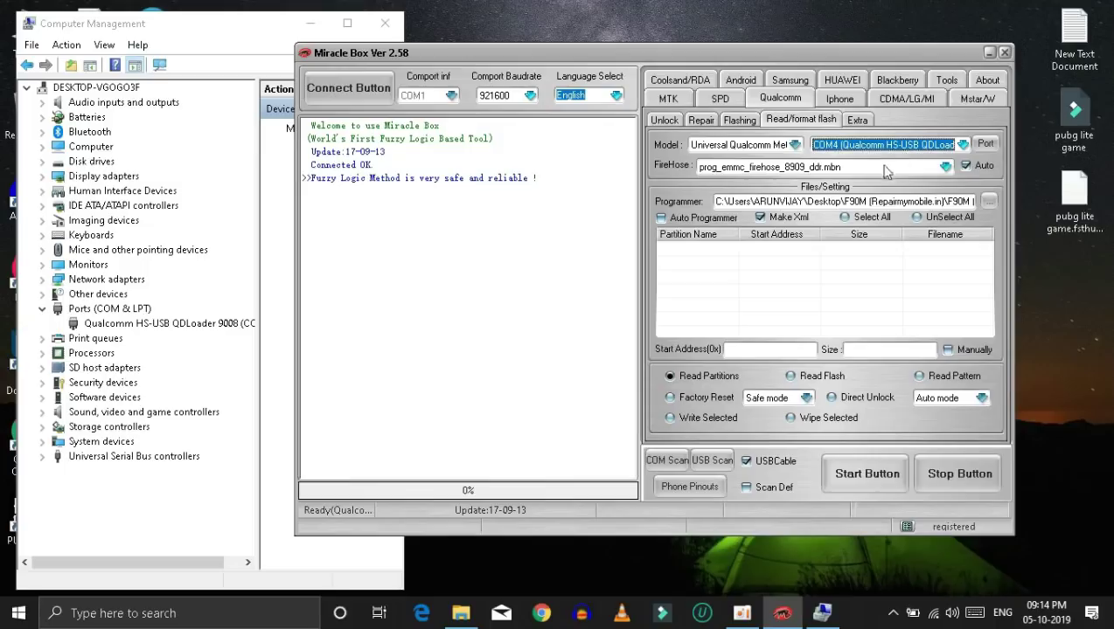
# Step: Read the phone's partitions, and wipe all the selected partitions using Wipe Selected
pyautogui.click(862, 479)
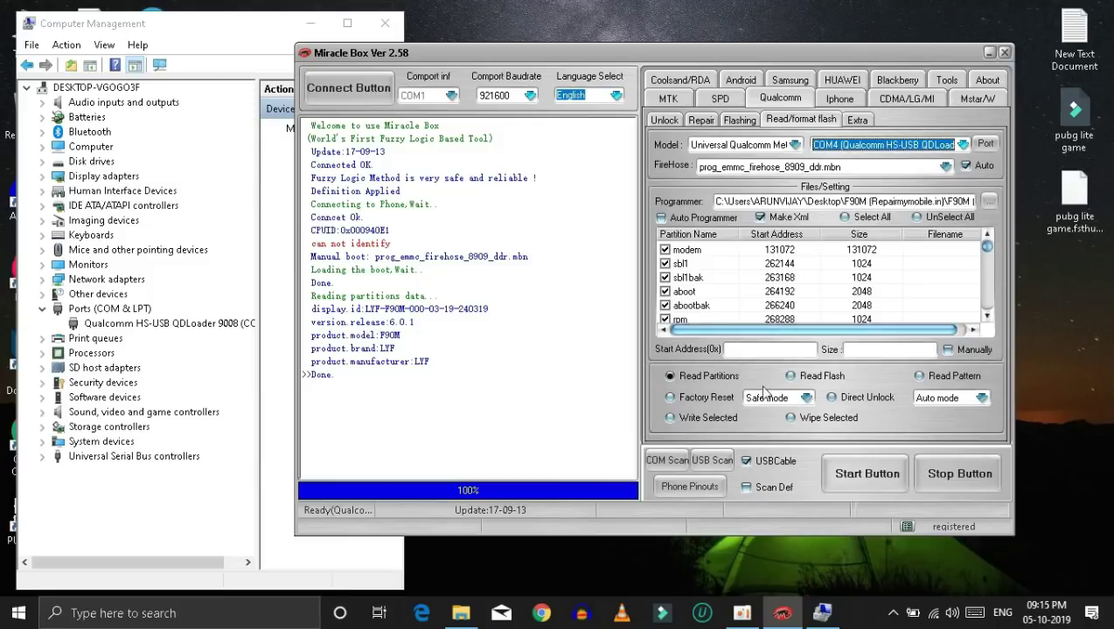
pyautogui.click(816, 424)
pyautogui.click(858, 479)
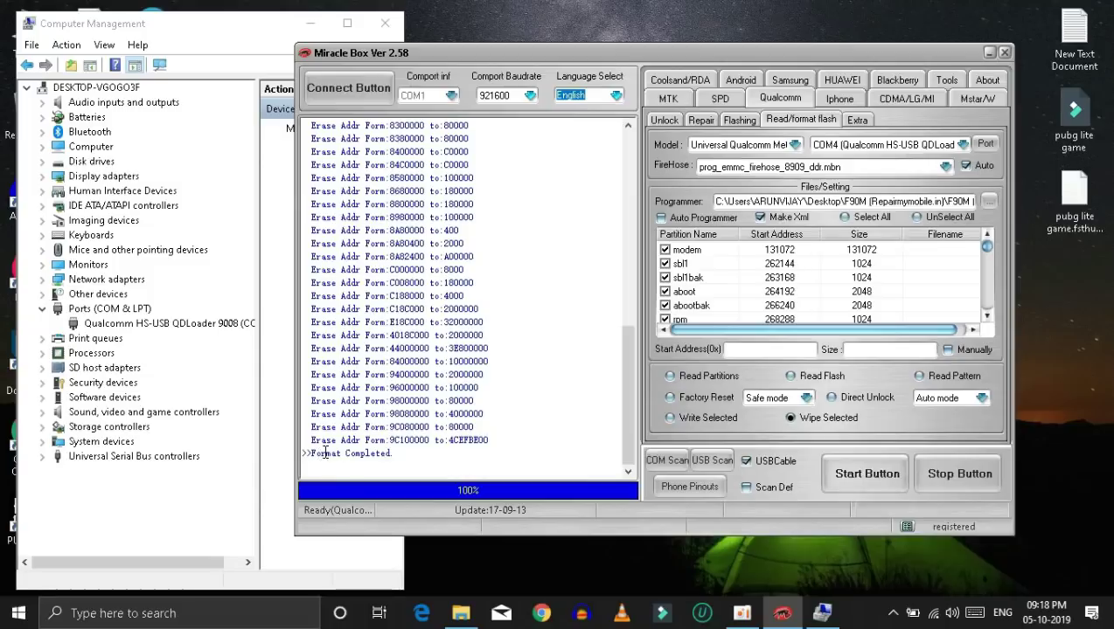
# Step: Turn off automatic FireHose selection for Qualcomm flashing and load prog_emmc_firehose_8909_ddr.mbn as the programmer
pyautogui.click(740, 121)
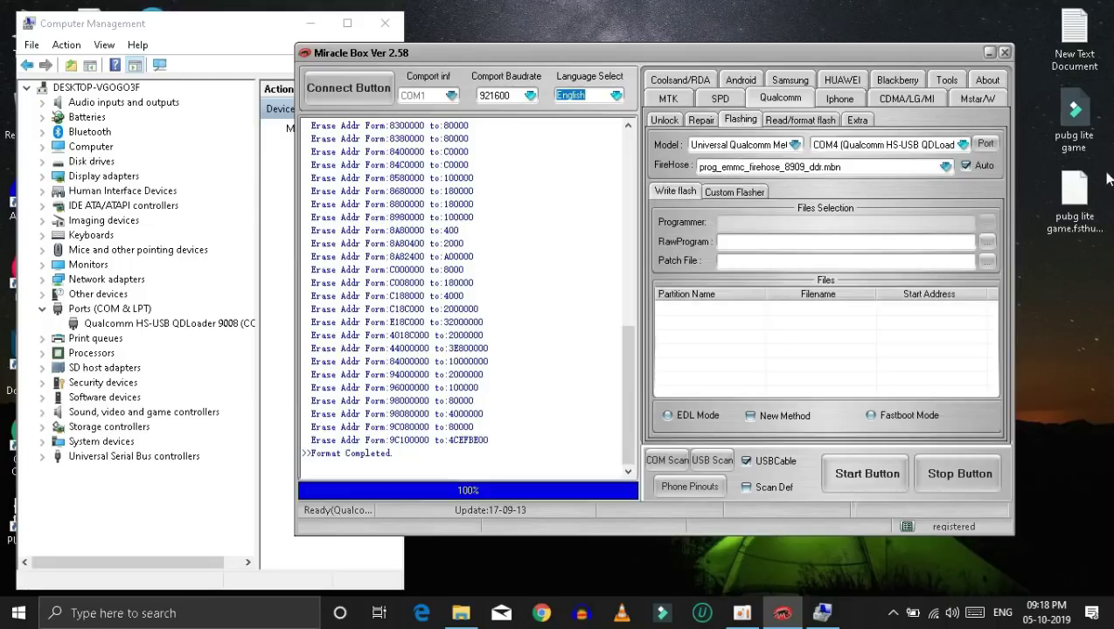
pyautogui.click(966, 166)
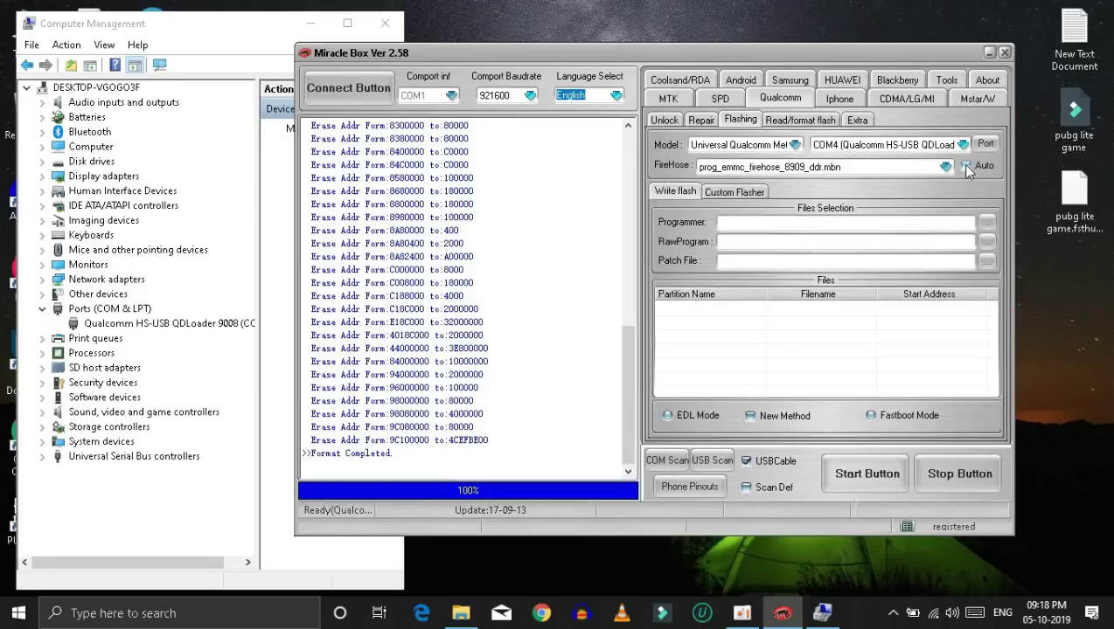
pyautogui.click(776, 222)
pyautogui.click(987, 222)
pyautogui.doubleClick(590, 178)
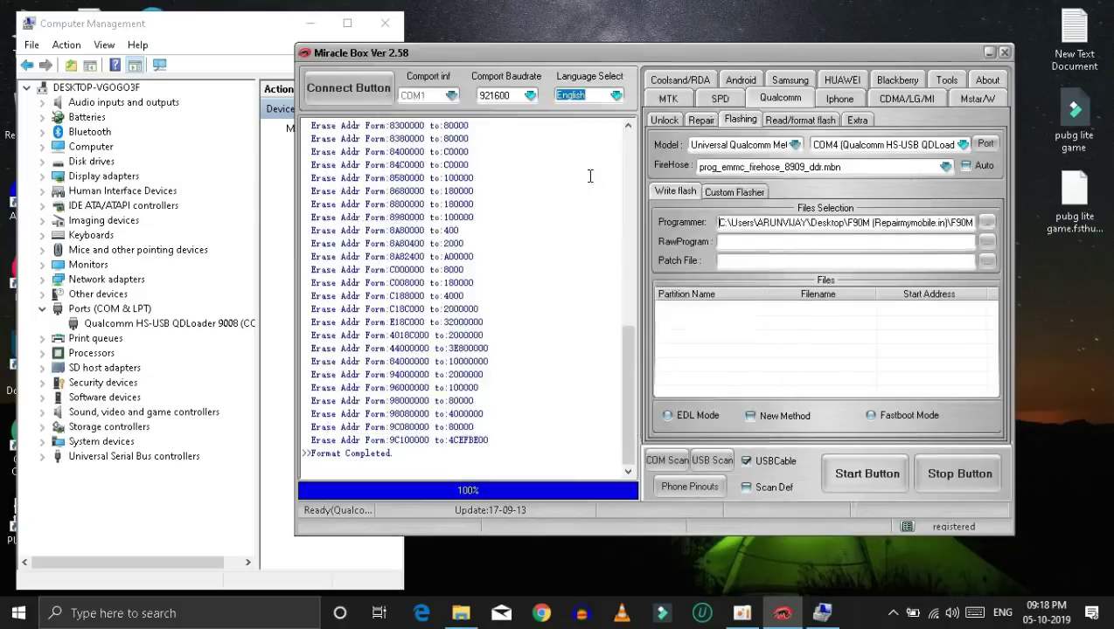
pyautogui.click(986, 222)
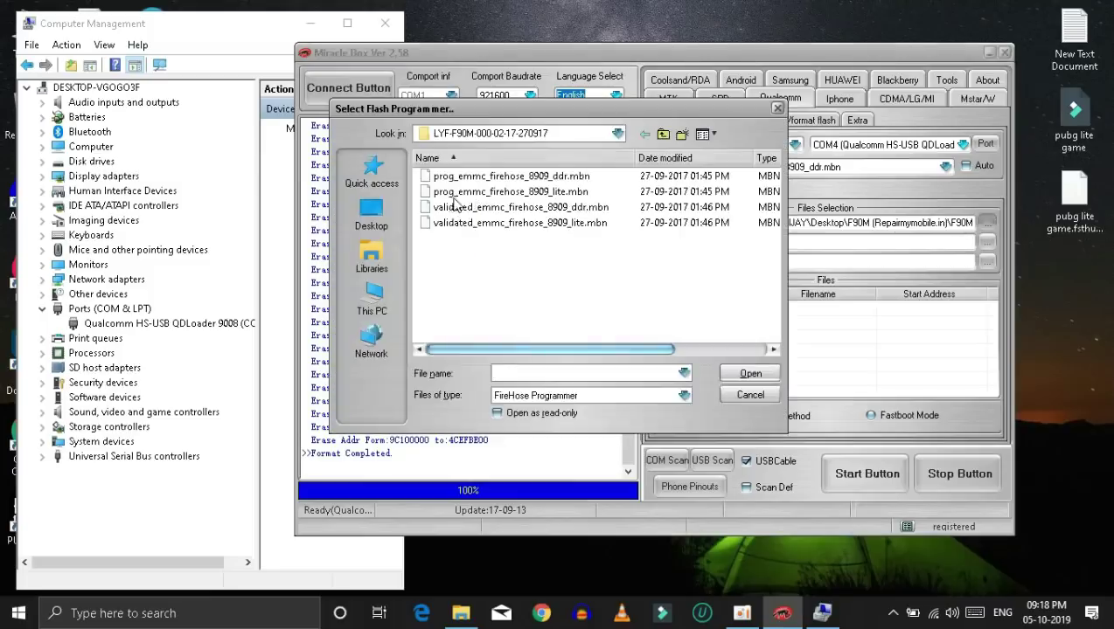
pyautogui.click(382, 222)
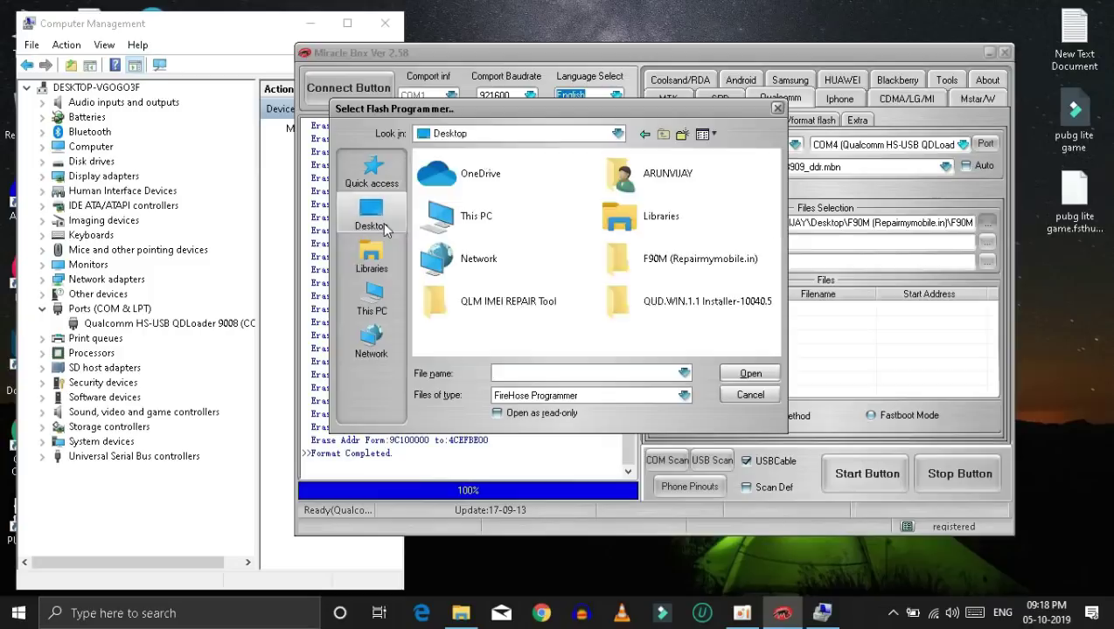
pyautogui.doubleClick(699, 259)
pyautogui.doubleClick(547, 177)
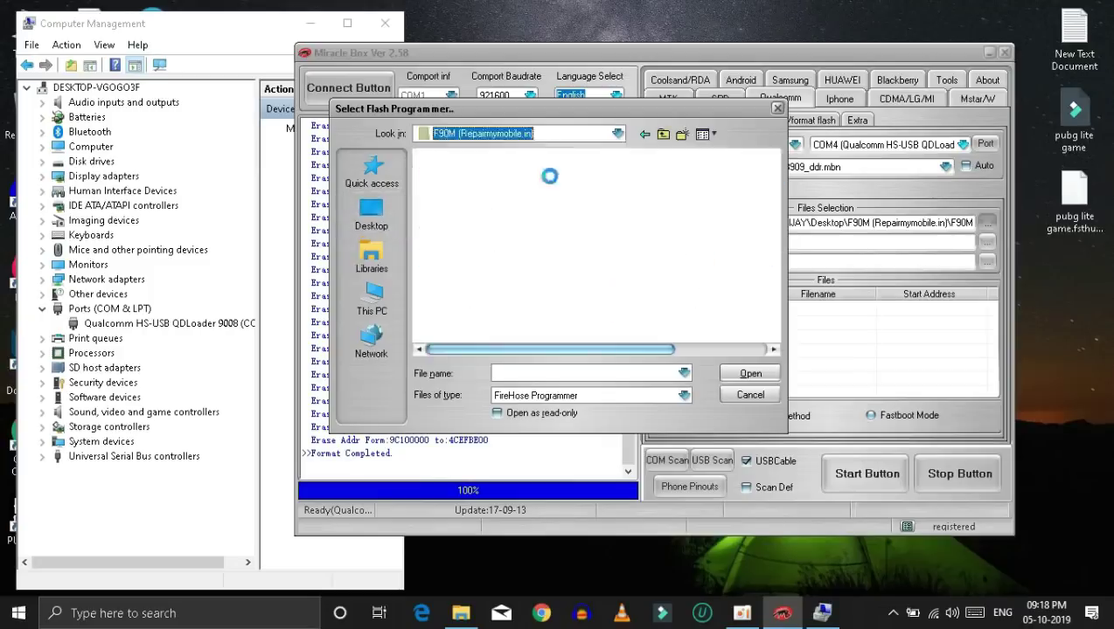
pyautogui.doubleClick(516, 176)
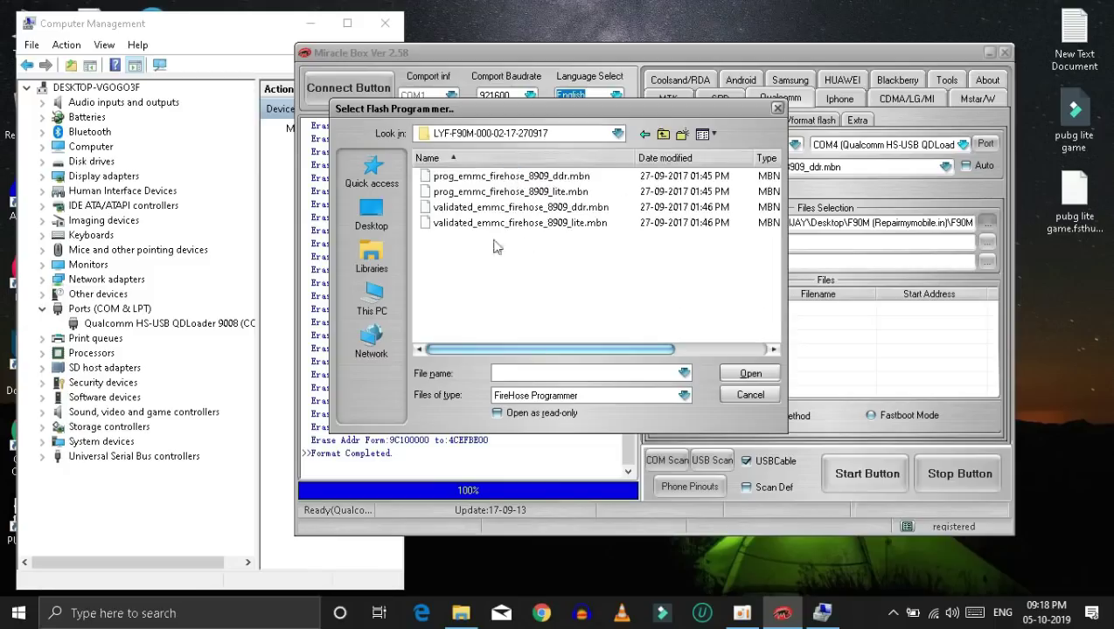
pyautogui.doubleClick(518, 179)
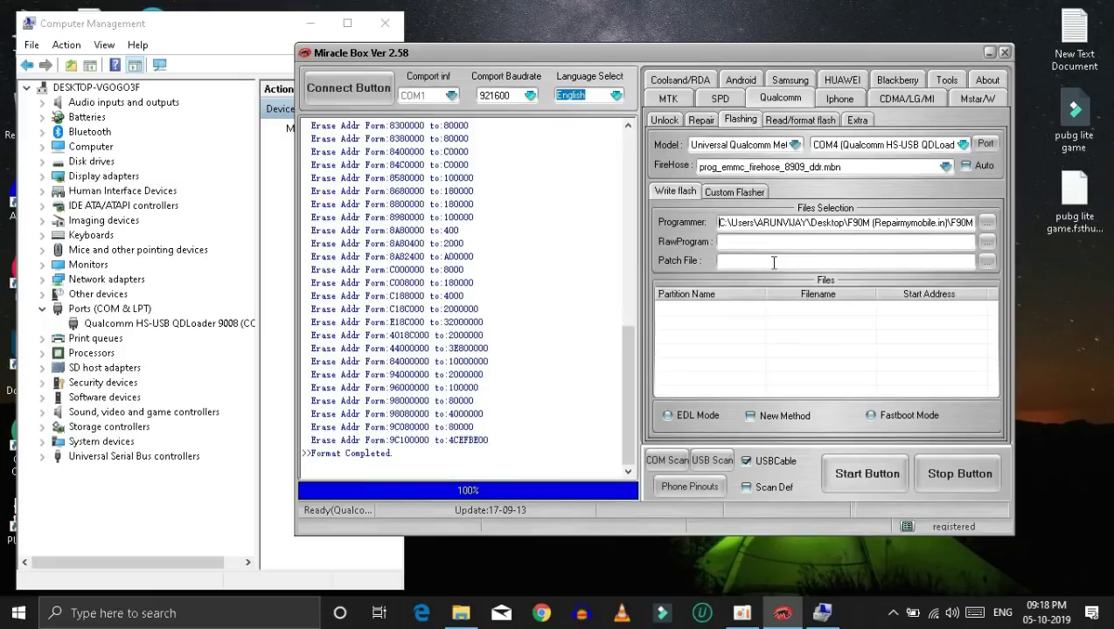
# Step: Load rawprogram_unsparse as the RawProgram file and patch0 as the patch file from the same firmware folder
pyautogui.click(986, 242)
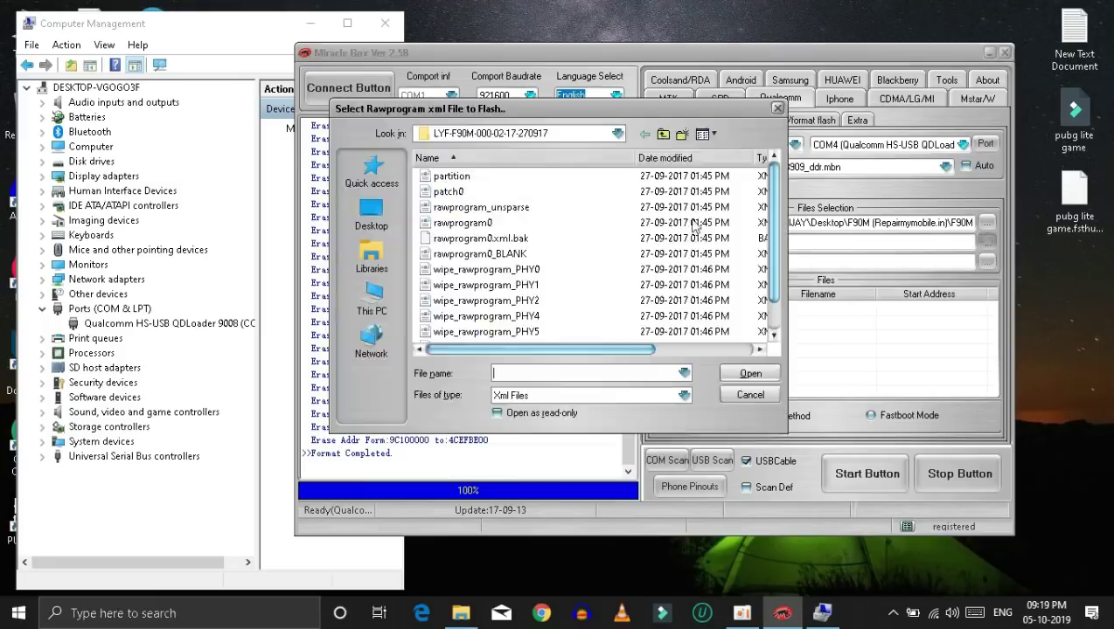
pyautogui.doubleClick(525, 209)
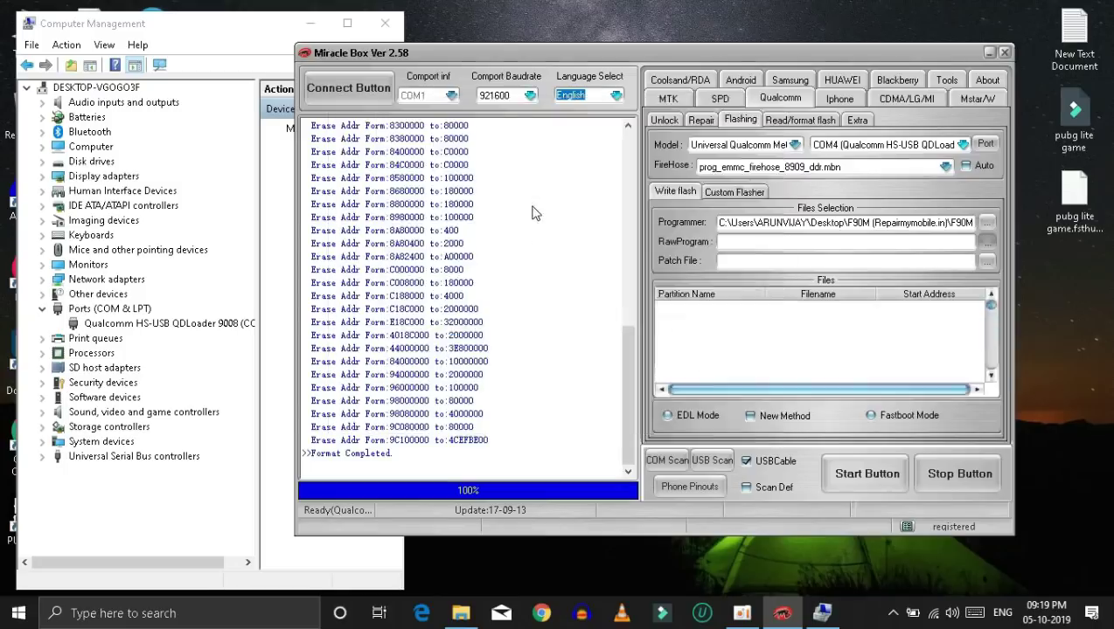
pyautogui.click(986, 262)
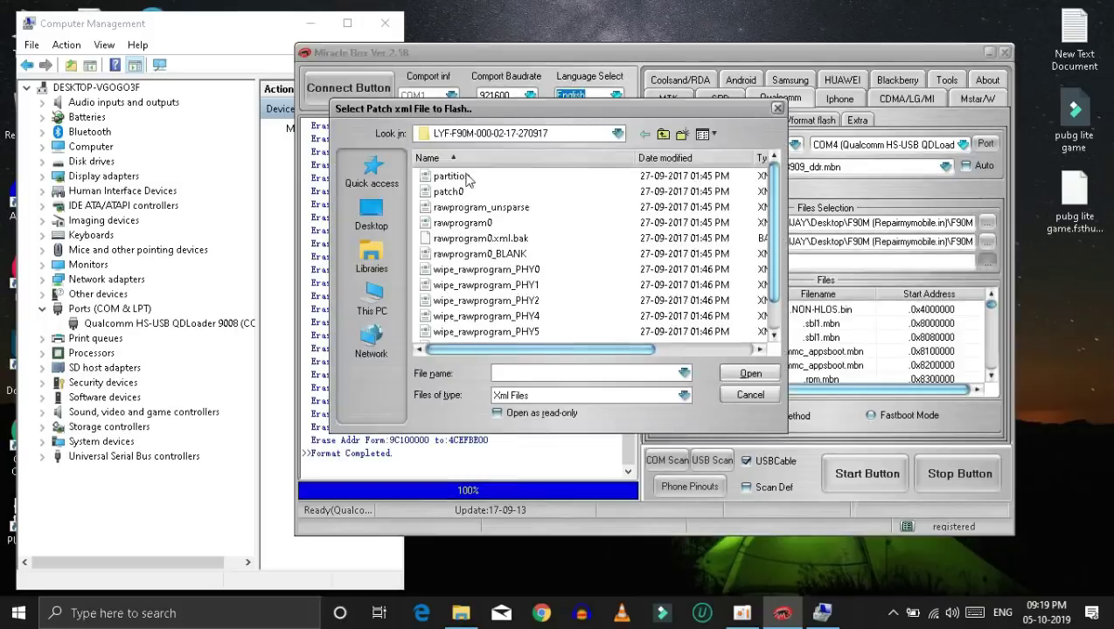
pyautogui.click(448, 194)
pyautogui.doubleClick(447, 194)
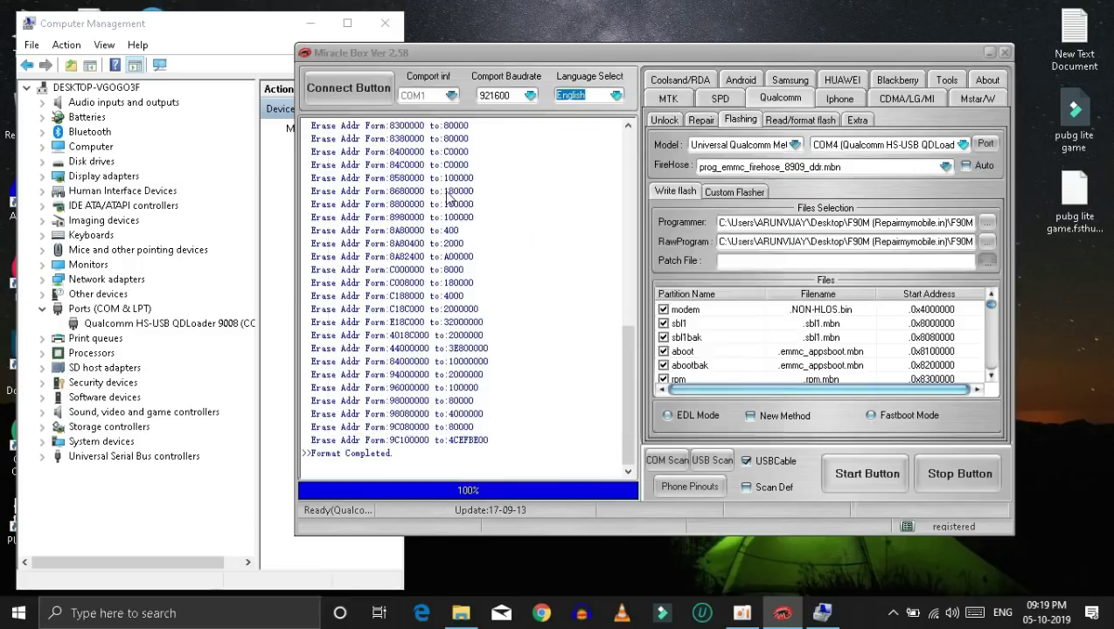